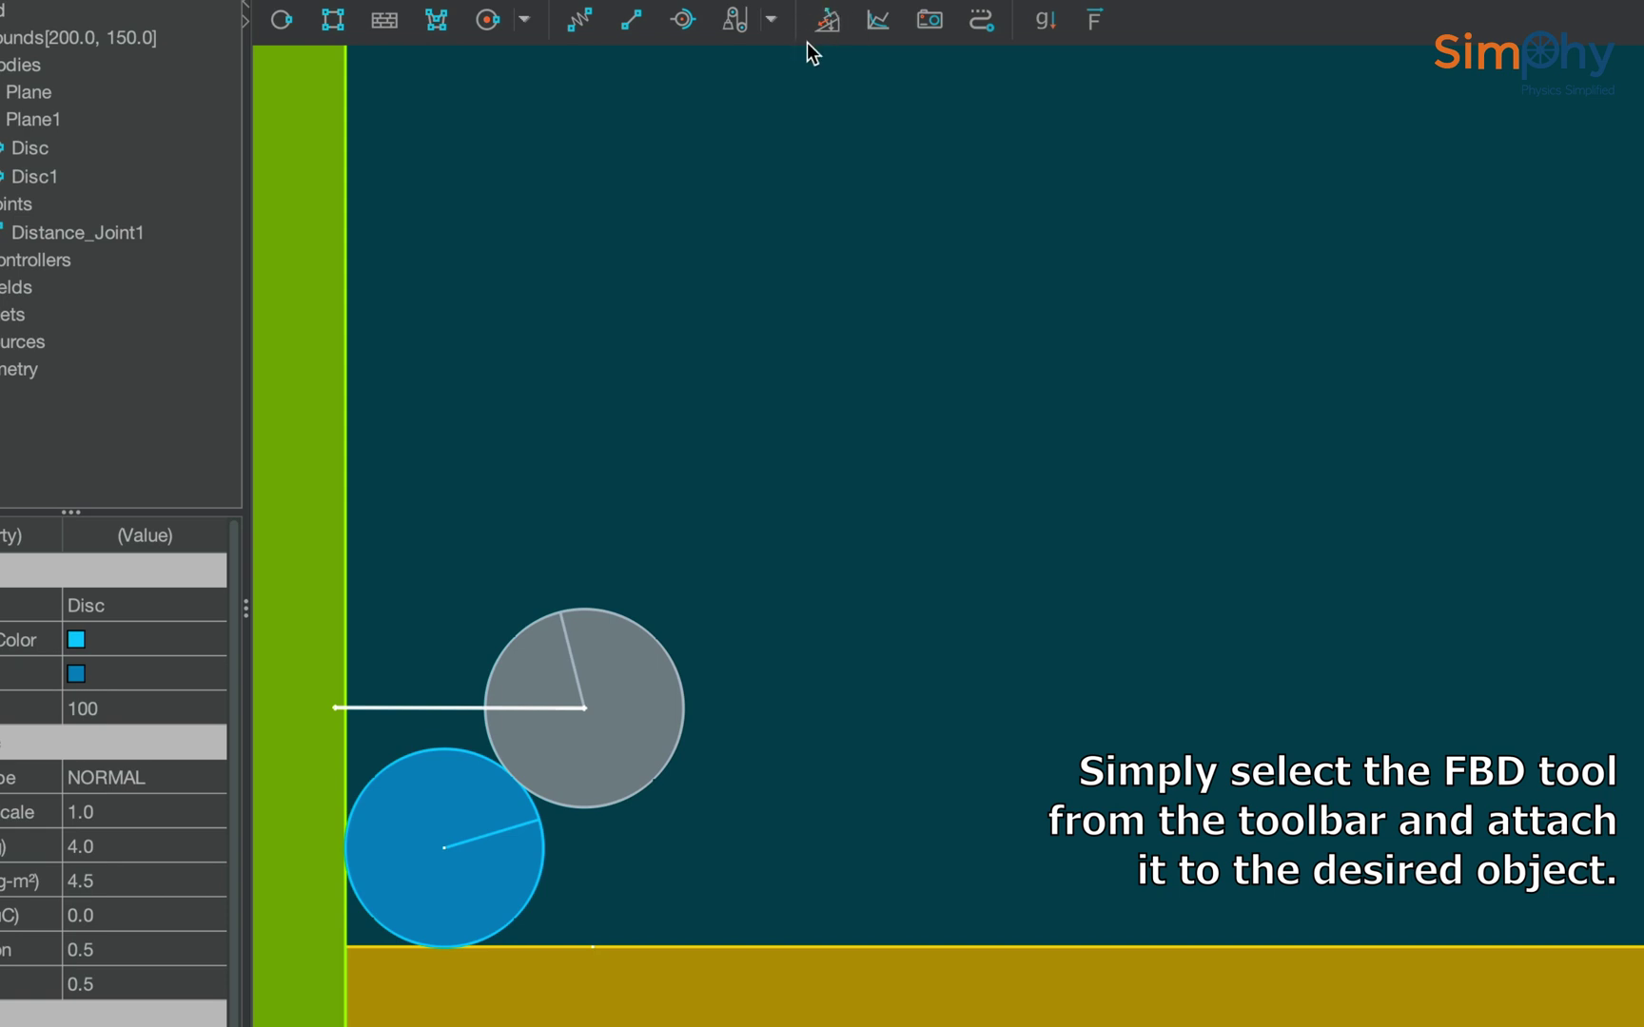
# Attach a free body diagram to the grey upper disc using the FBD tool.
pyautogui.click(828, 23)
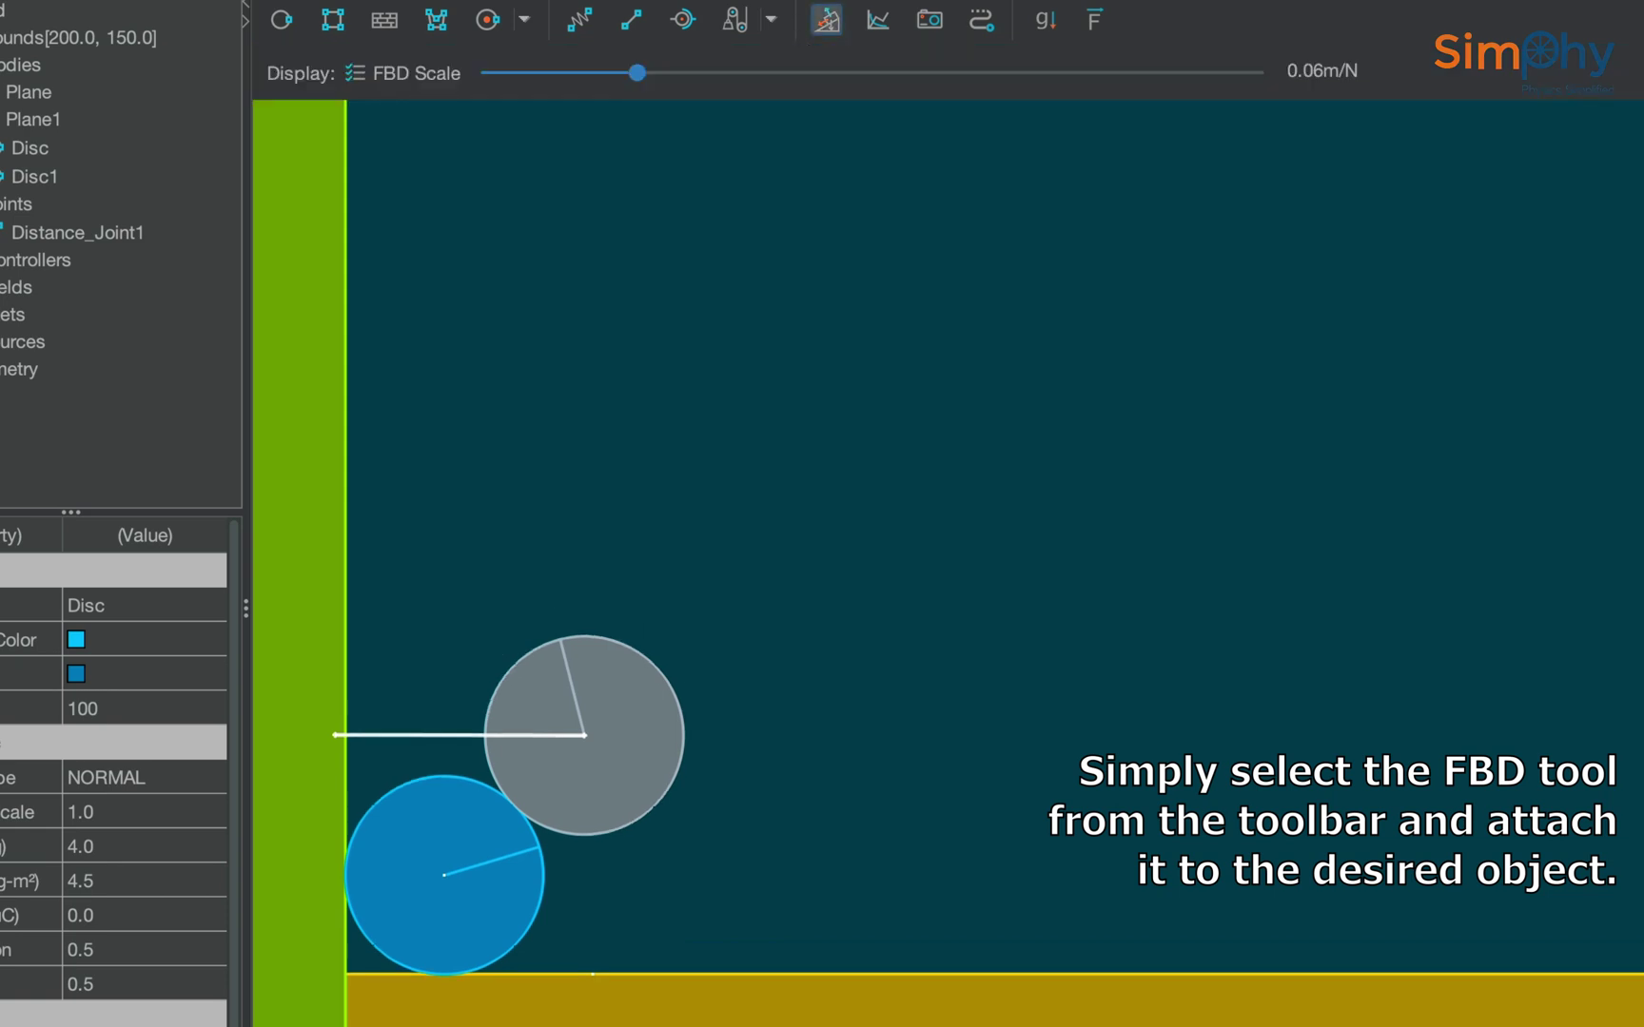
pyautogui.click(634, 670)
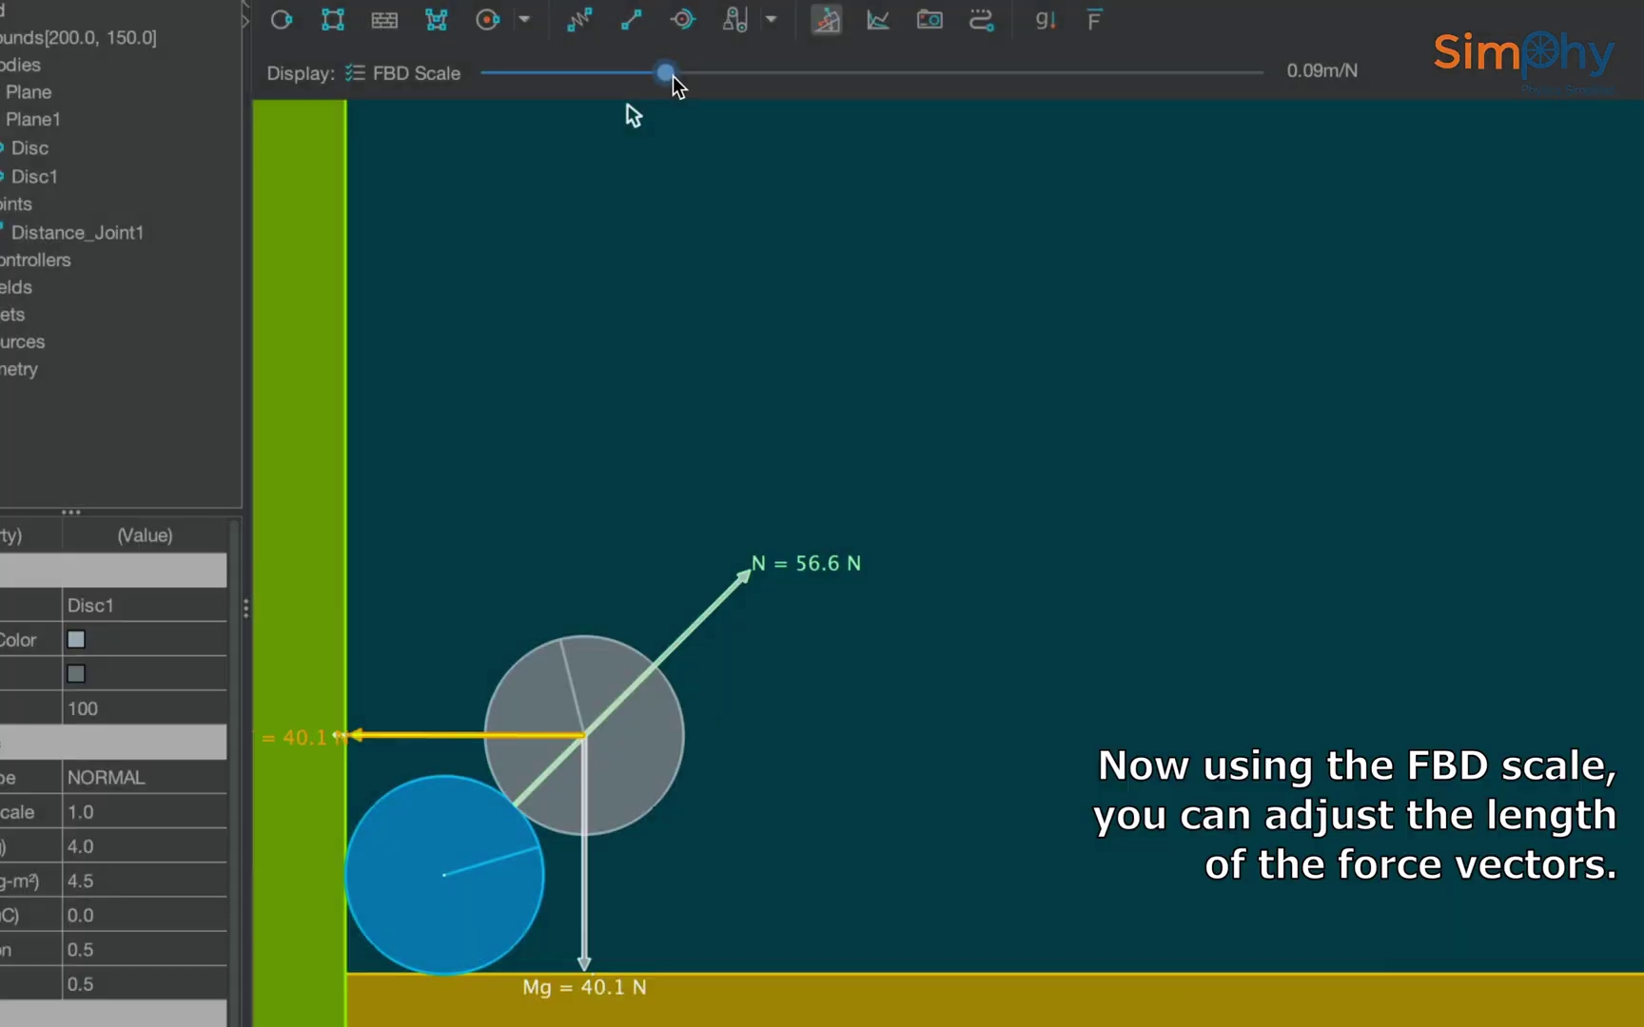
# Set the FBD Scale slider to 0.07 m/N to shorten the force arrows.
pyautogui.moveTo(645, 78)
pyautogui.mouseDown()
pyautogui.moveTo(697, 72)
pyautogui.moveTo(601, 80)
pyautogui.moveTo(681, 85)
pyautogui.moveTo(637, 85)
pyautogui.mouseUp()
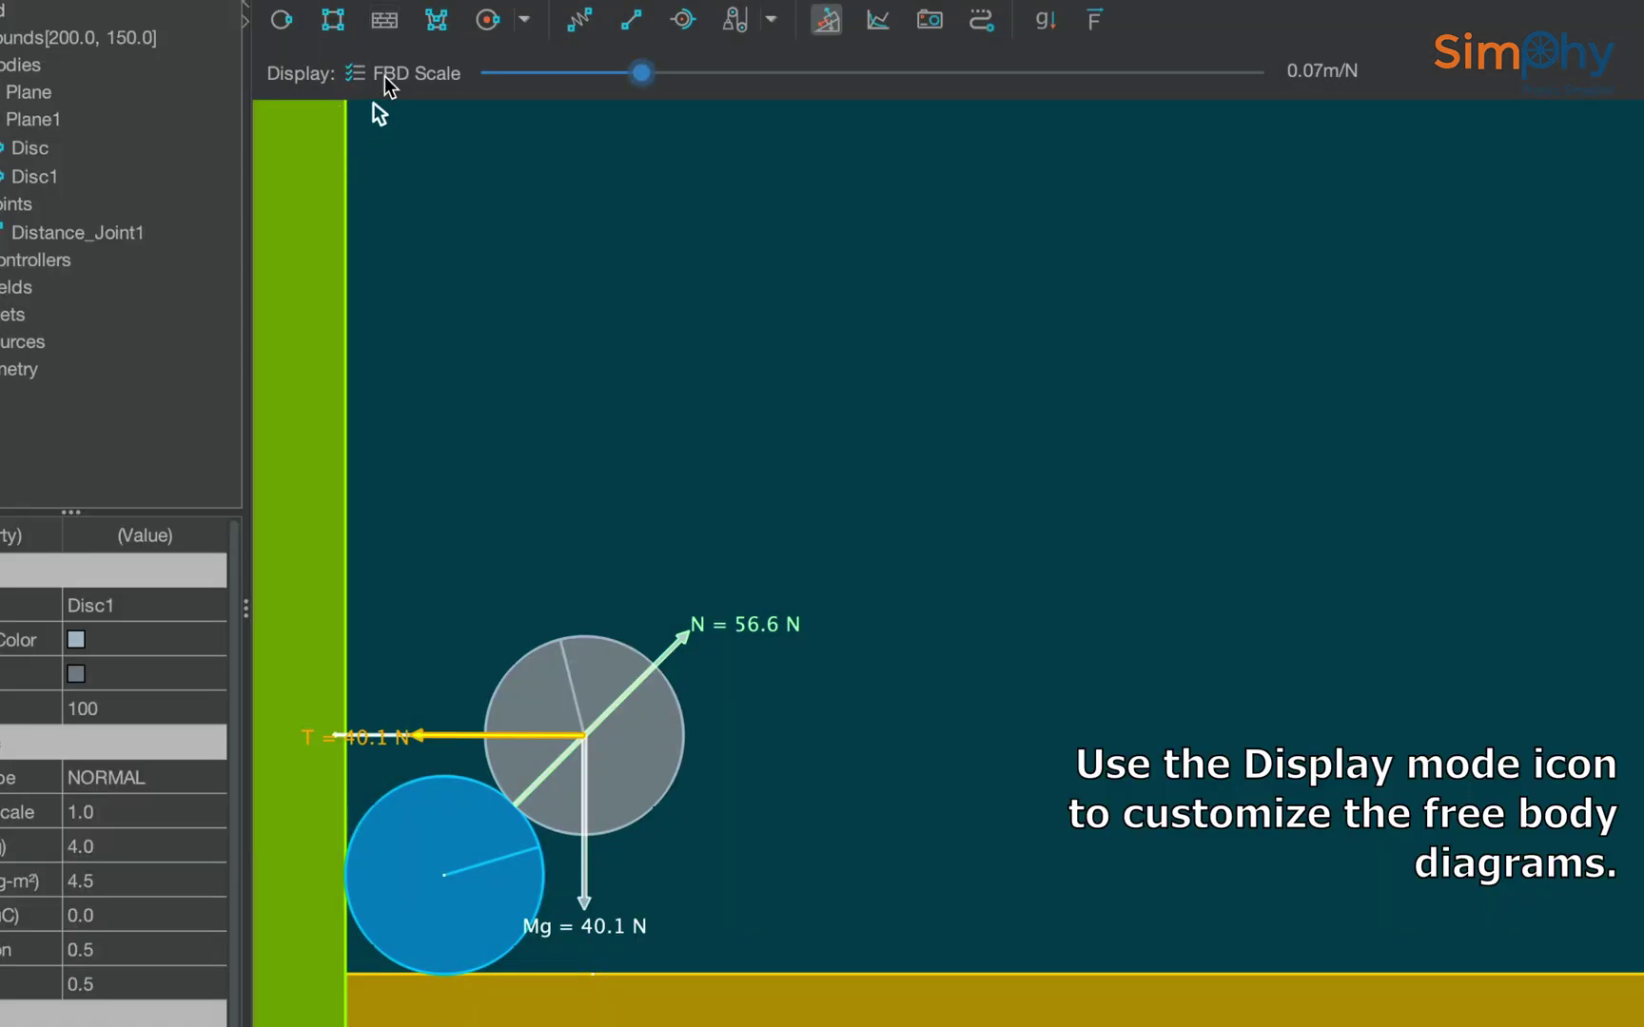
pyautogui.click(357, 77)
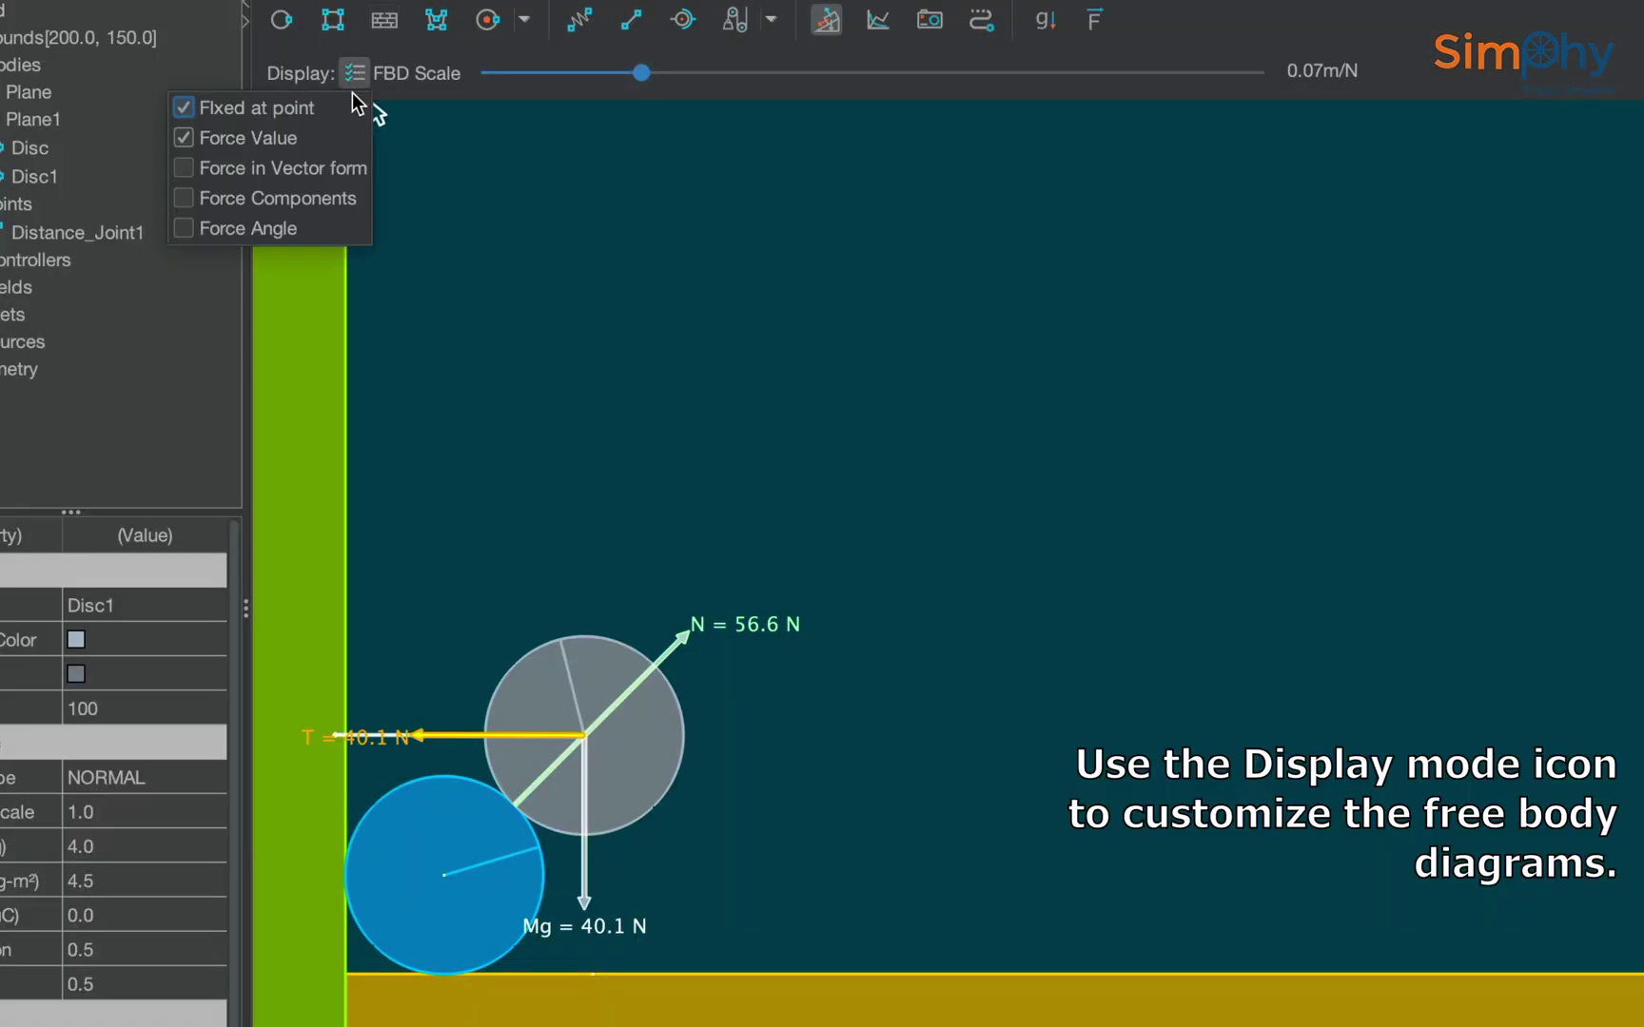
pyautogui.click(185, 199)
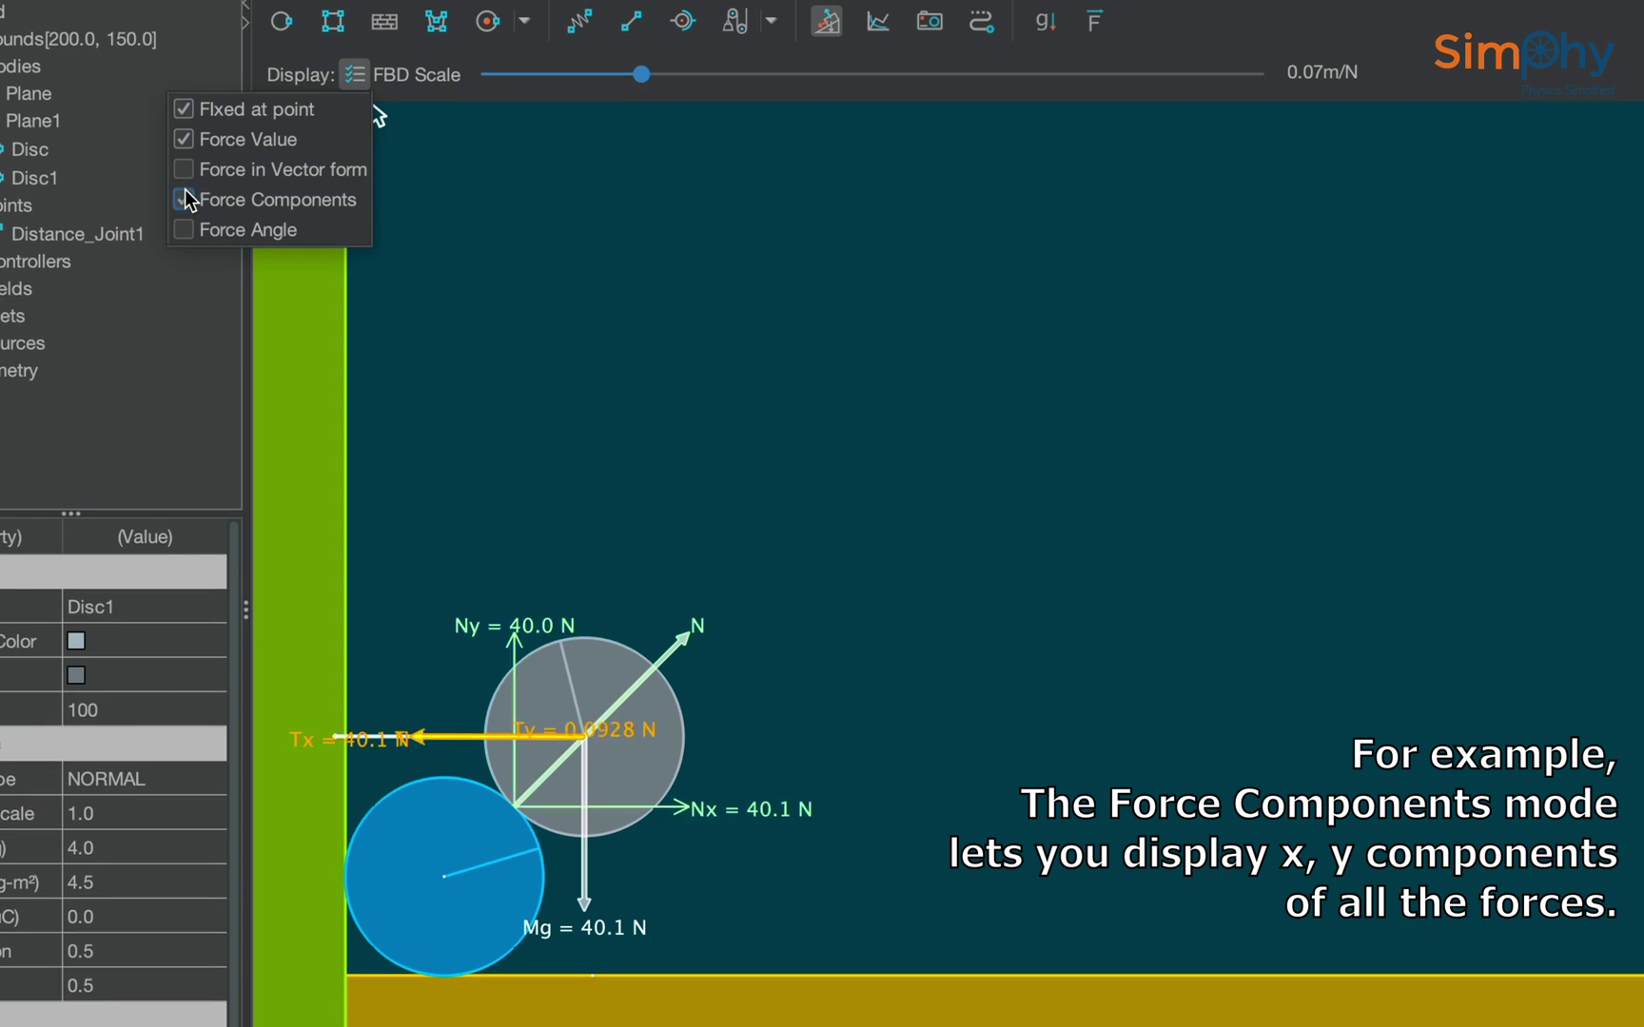
pyautogui.click(185, 199)
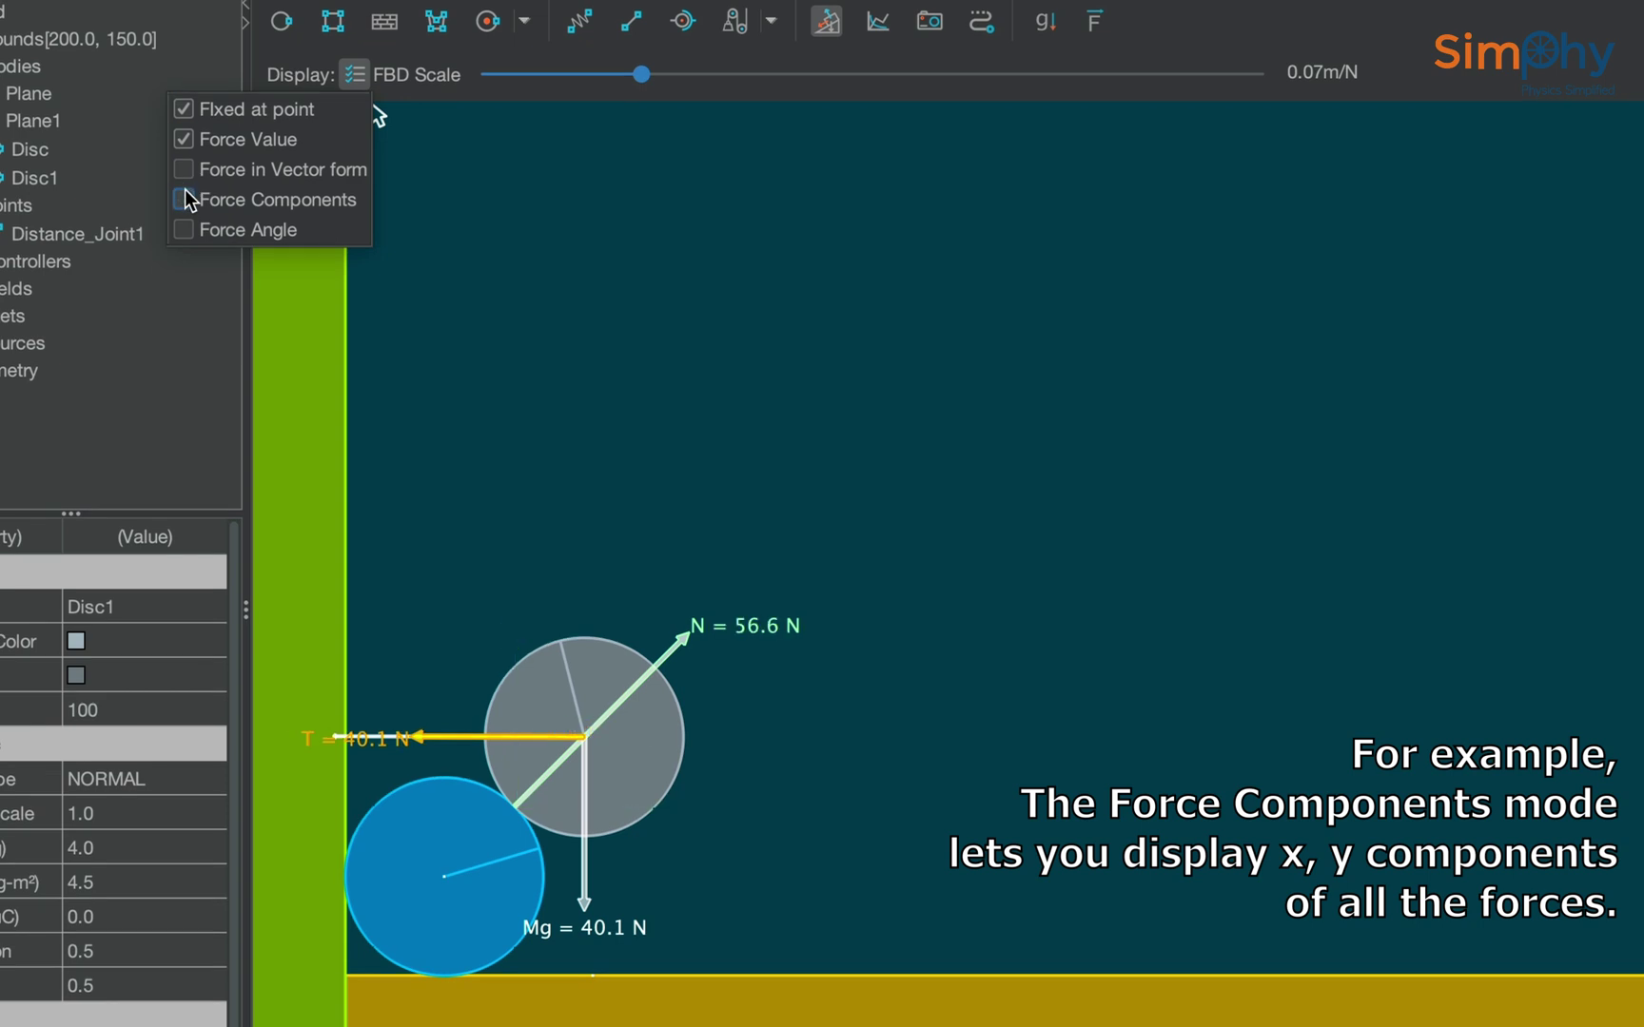
pyautogui.click(185, 141)
pyautogui.click(186, 141)
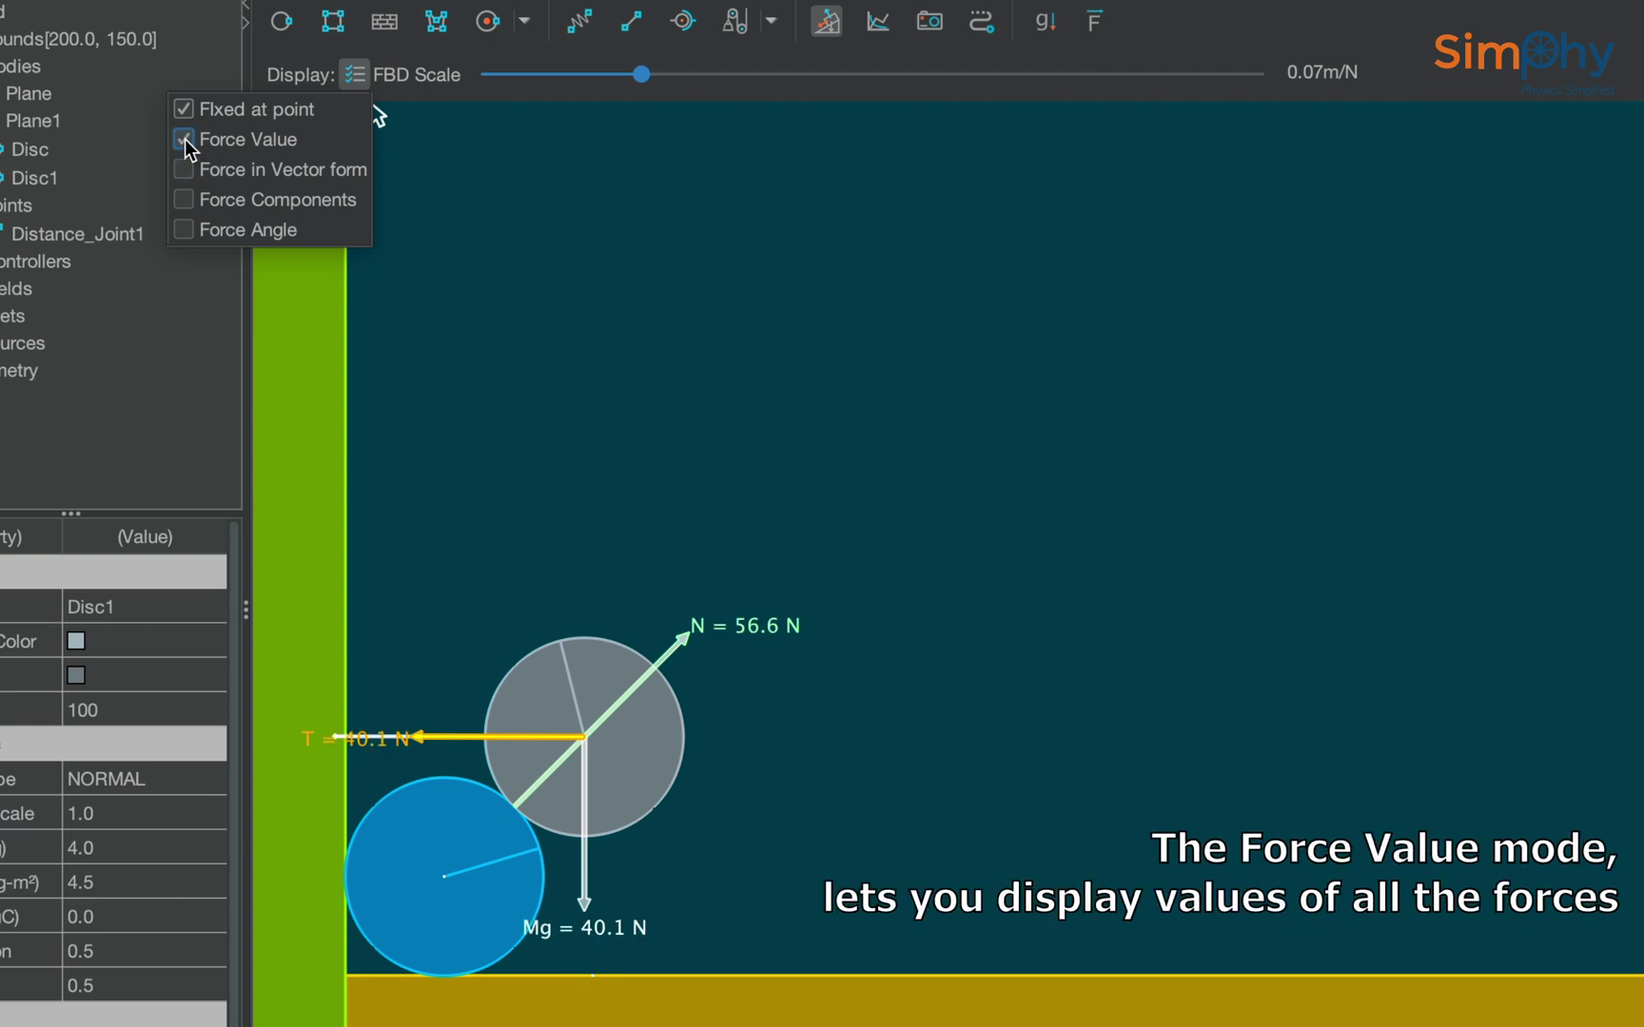
pyautogui.click(423, 338)
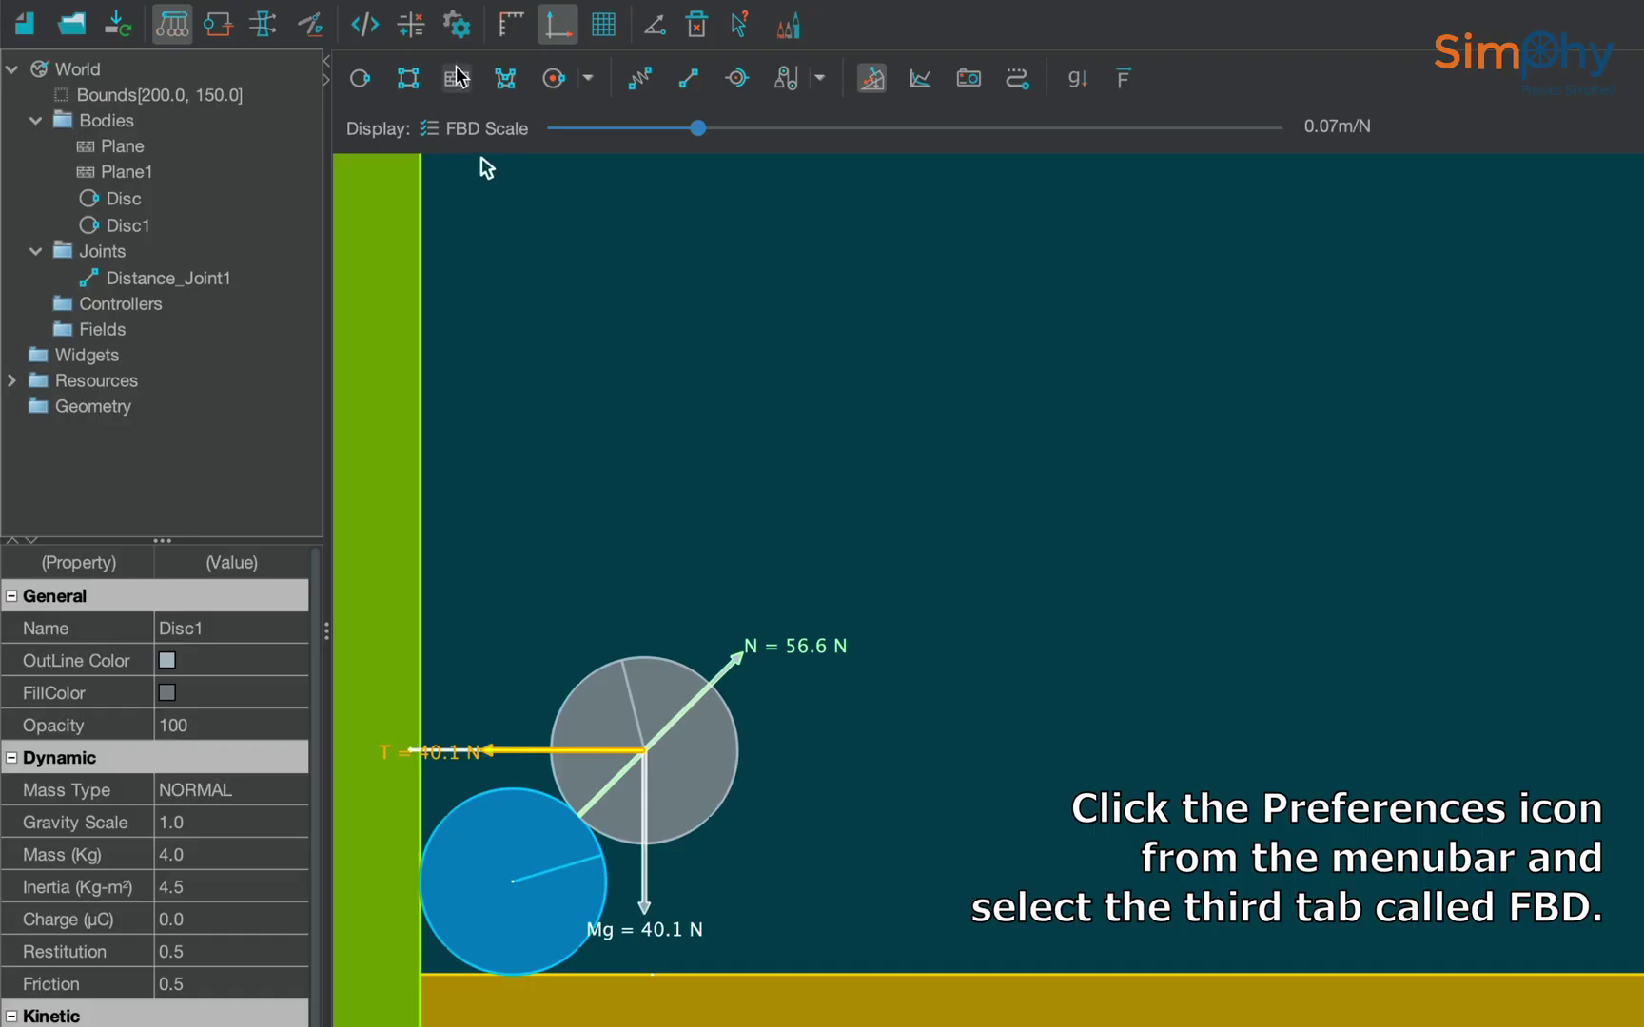
# Hide normal and gravity force arrows in the Preferences FBD settings, leaving only tension.
pyautogui.click(455, 25)
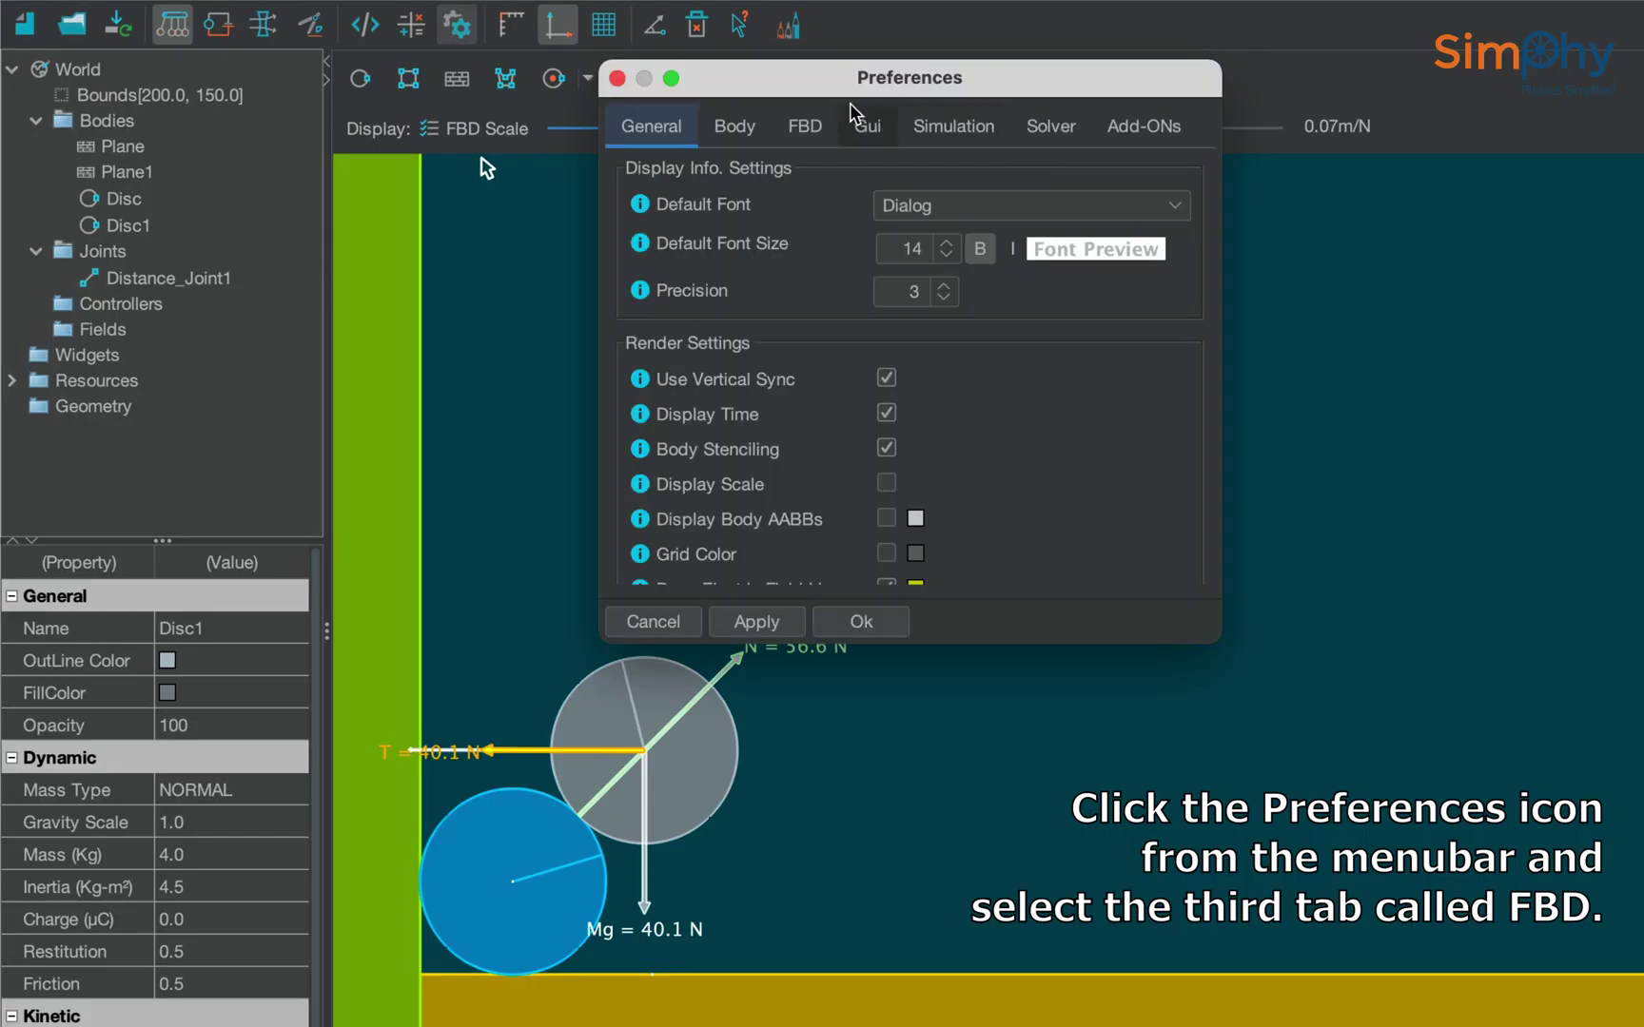
pyautogui.click(807, 124)
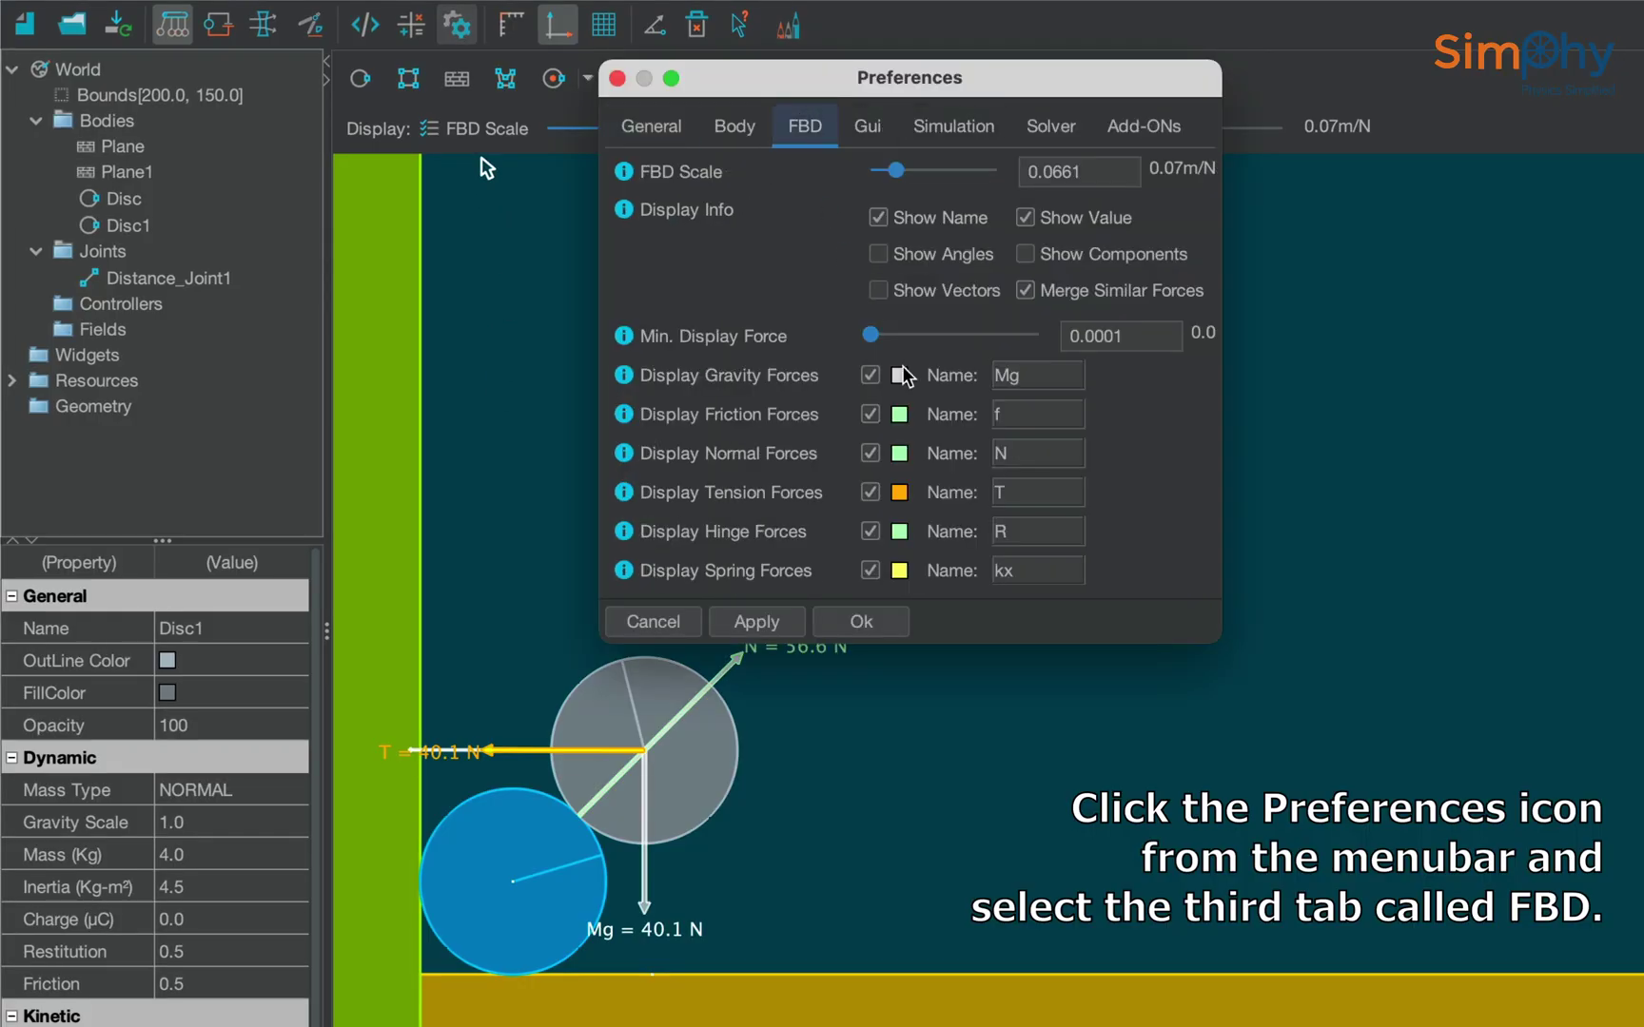
pyautogui.click(870, 453)
pyautogui.click(776, 625)
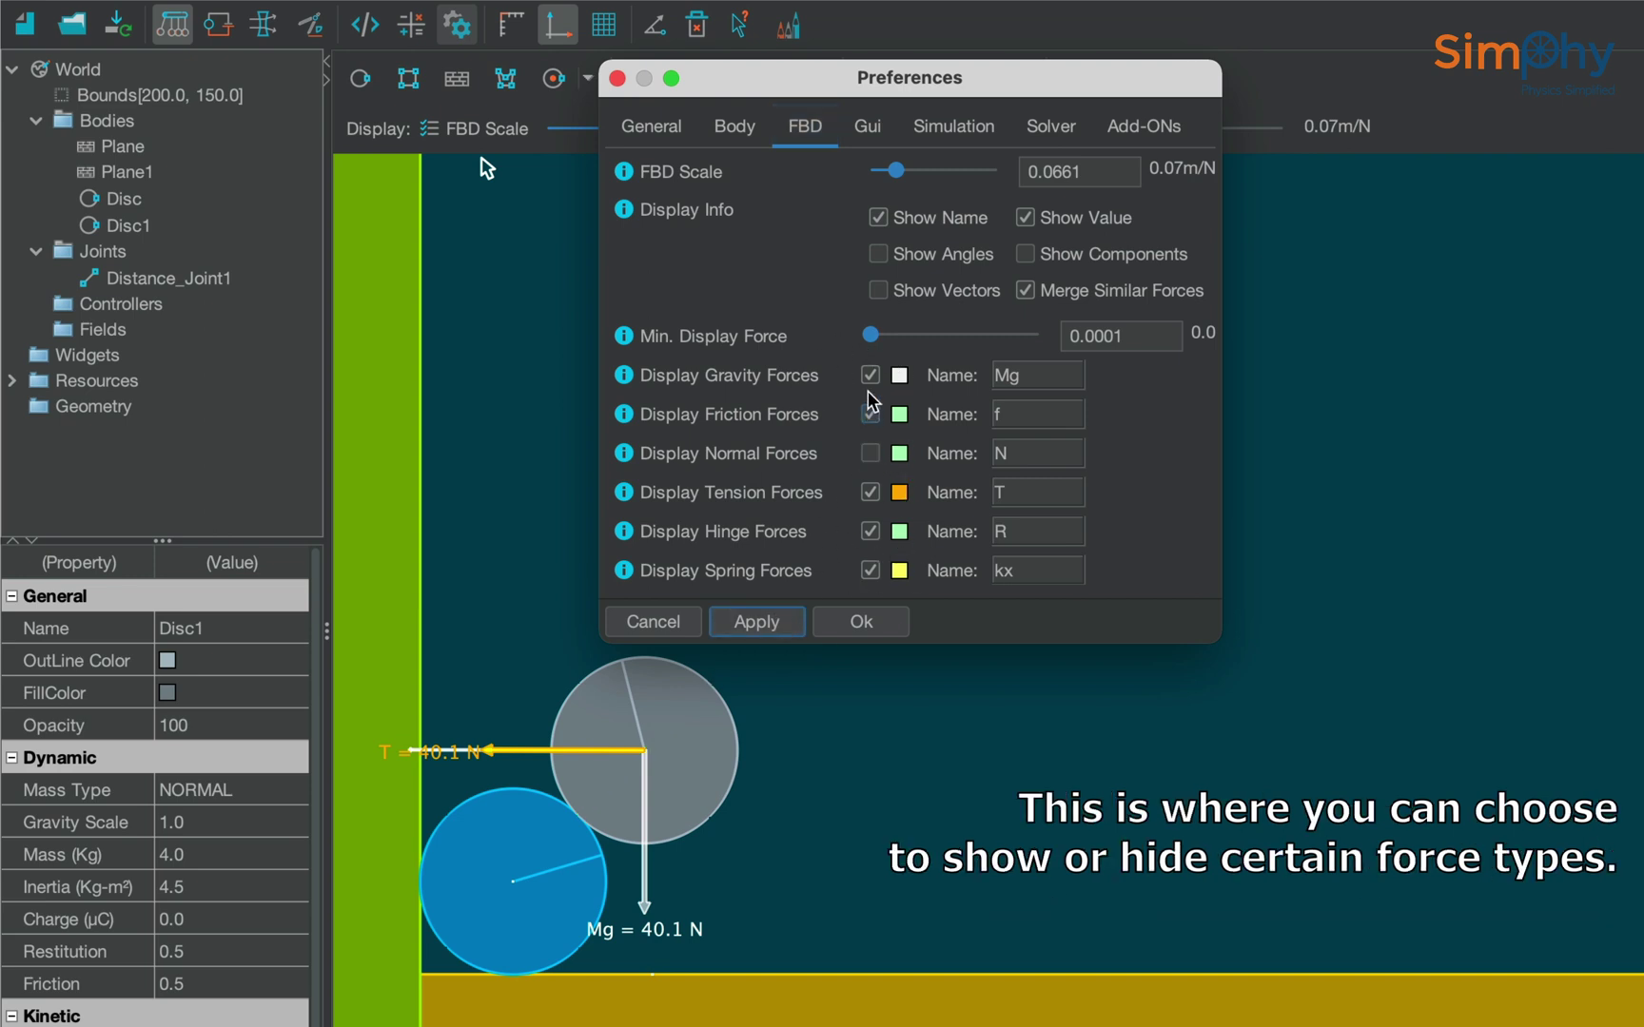
pyautogui.click(786, 624)
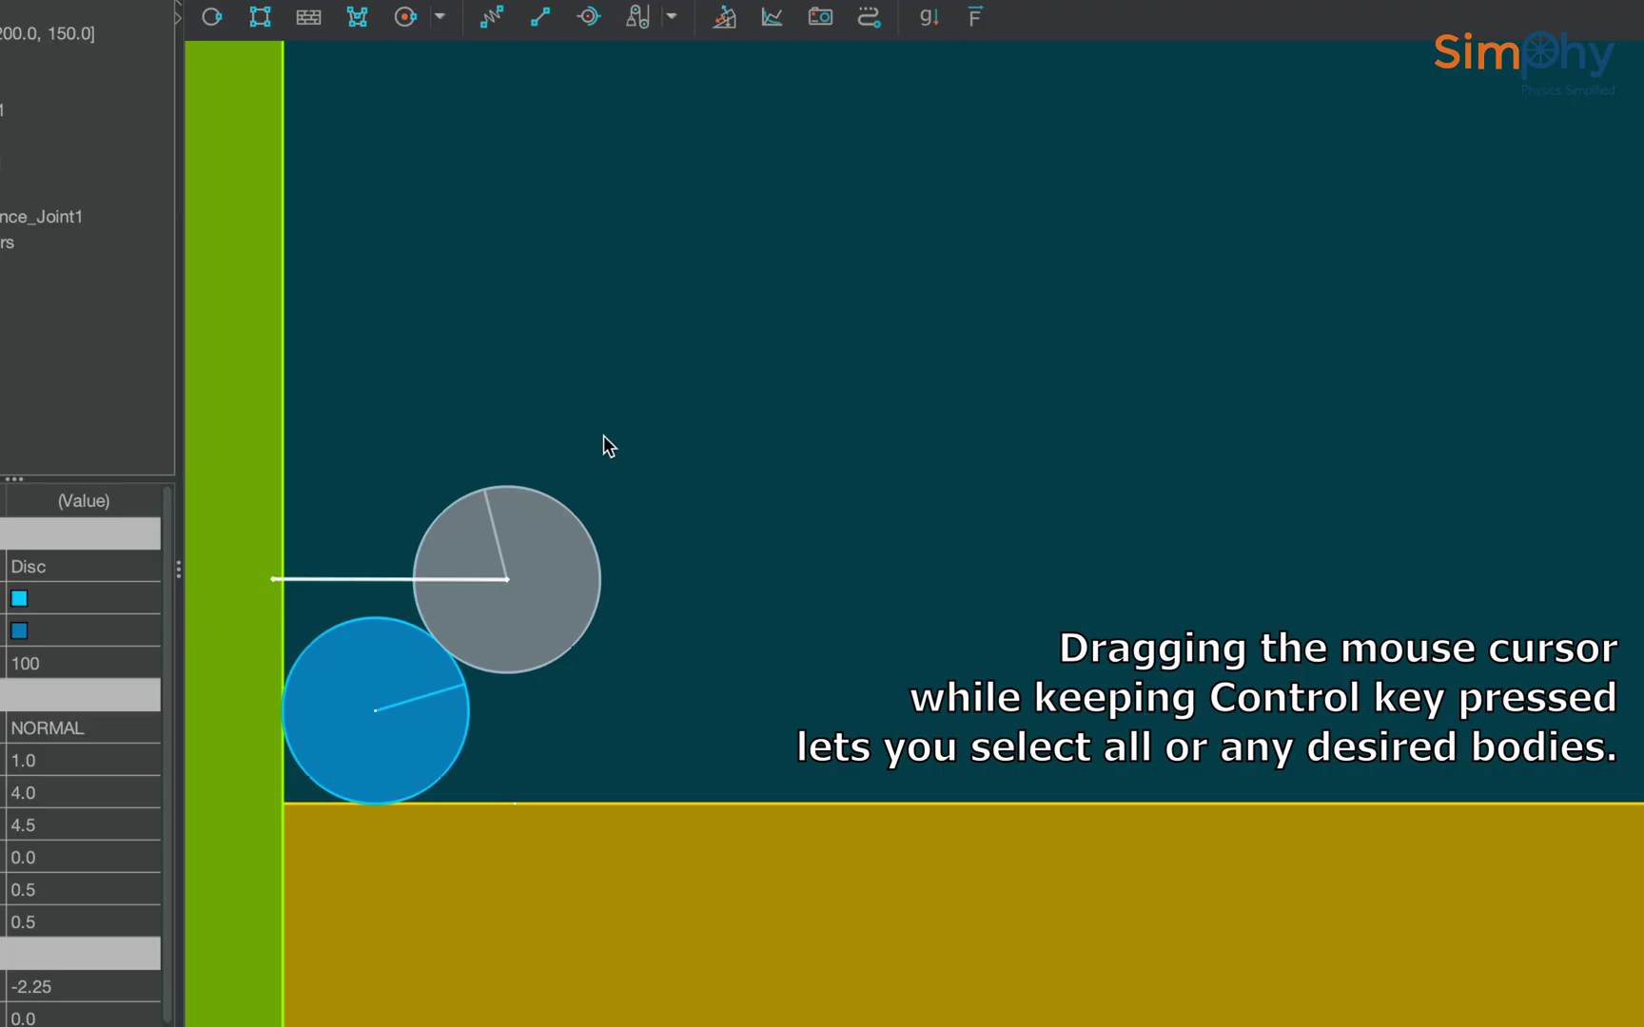
# Select both discs with a selection box and group them via Selection > Group.
pyautogui.moveTo(604, 438); pyautogui.dragTo(253, 857)
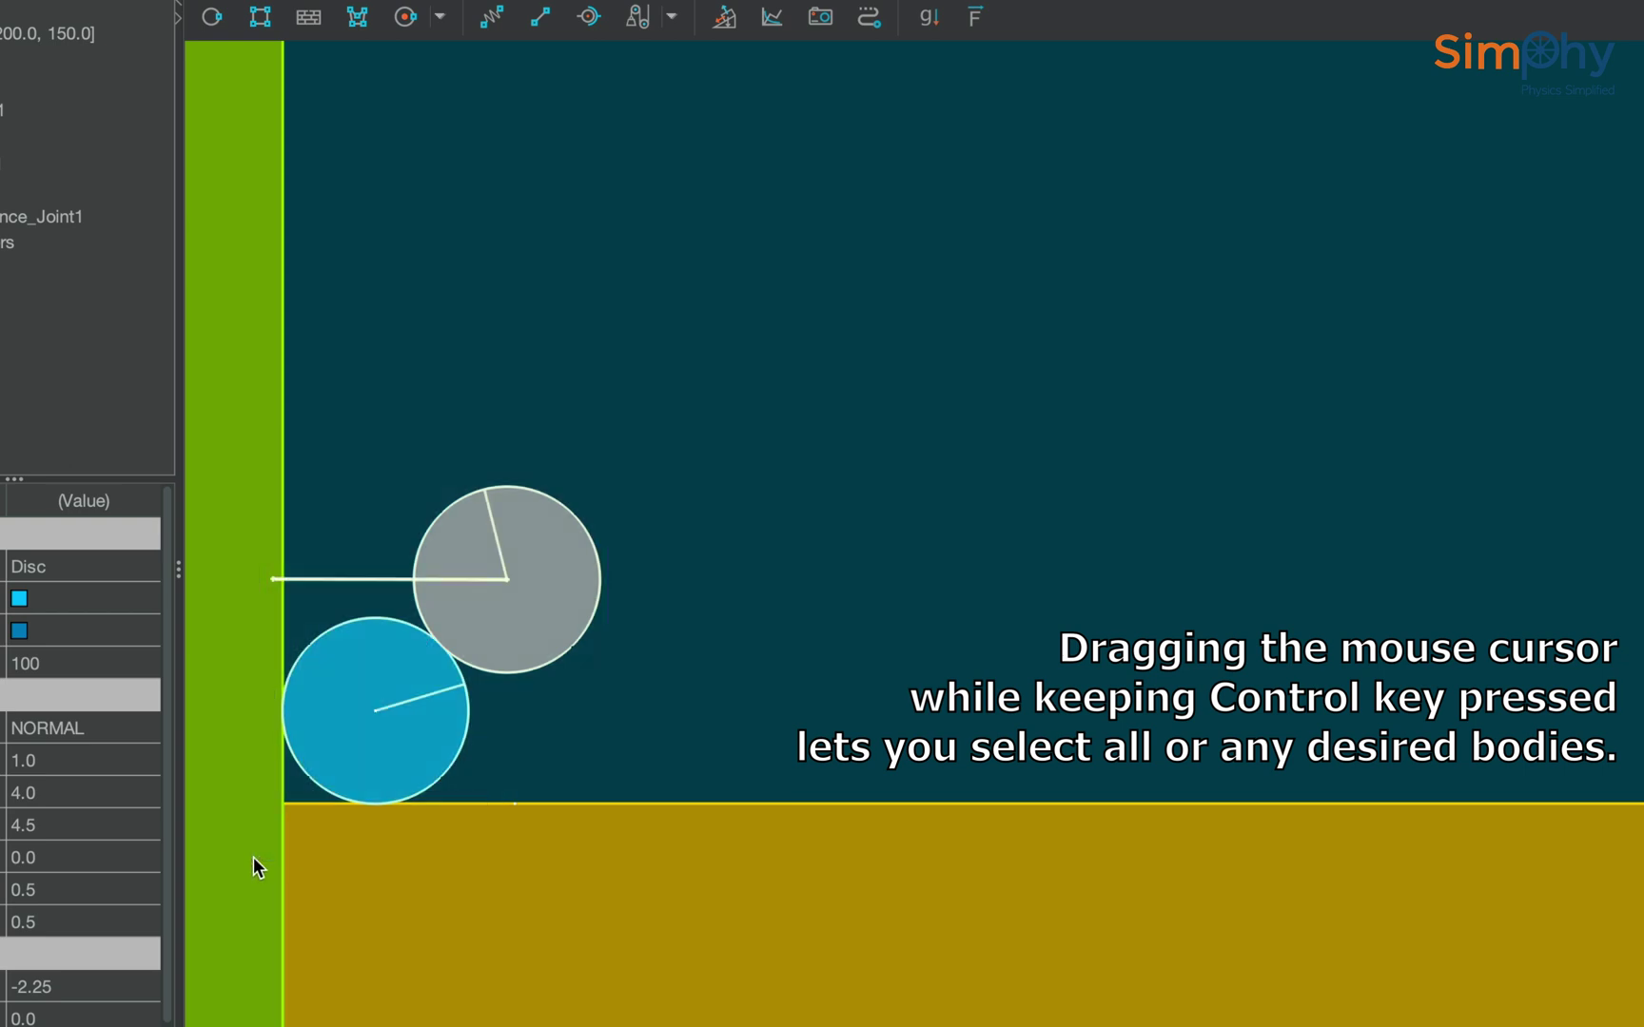
pyautogui.rightClick(338, 746)
pyautogui.moveTo(418, 835)
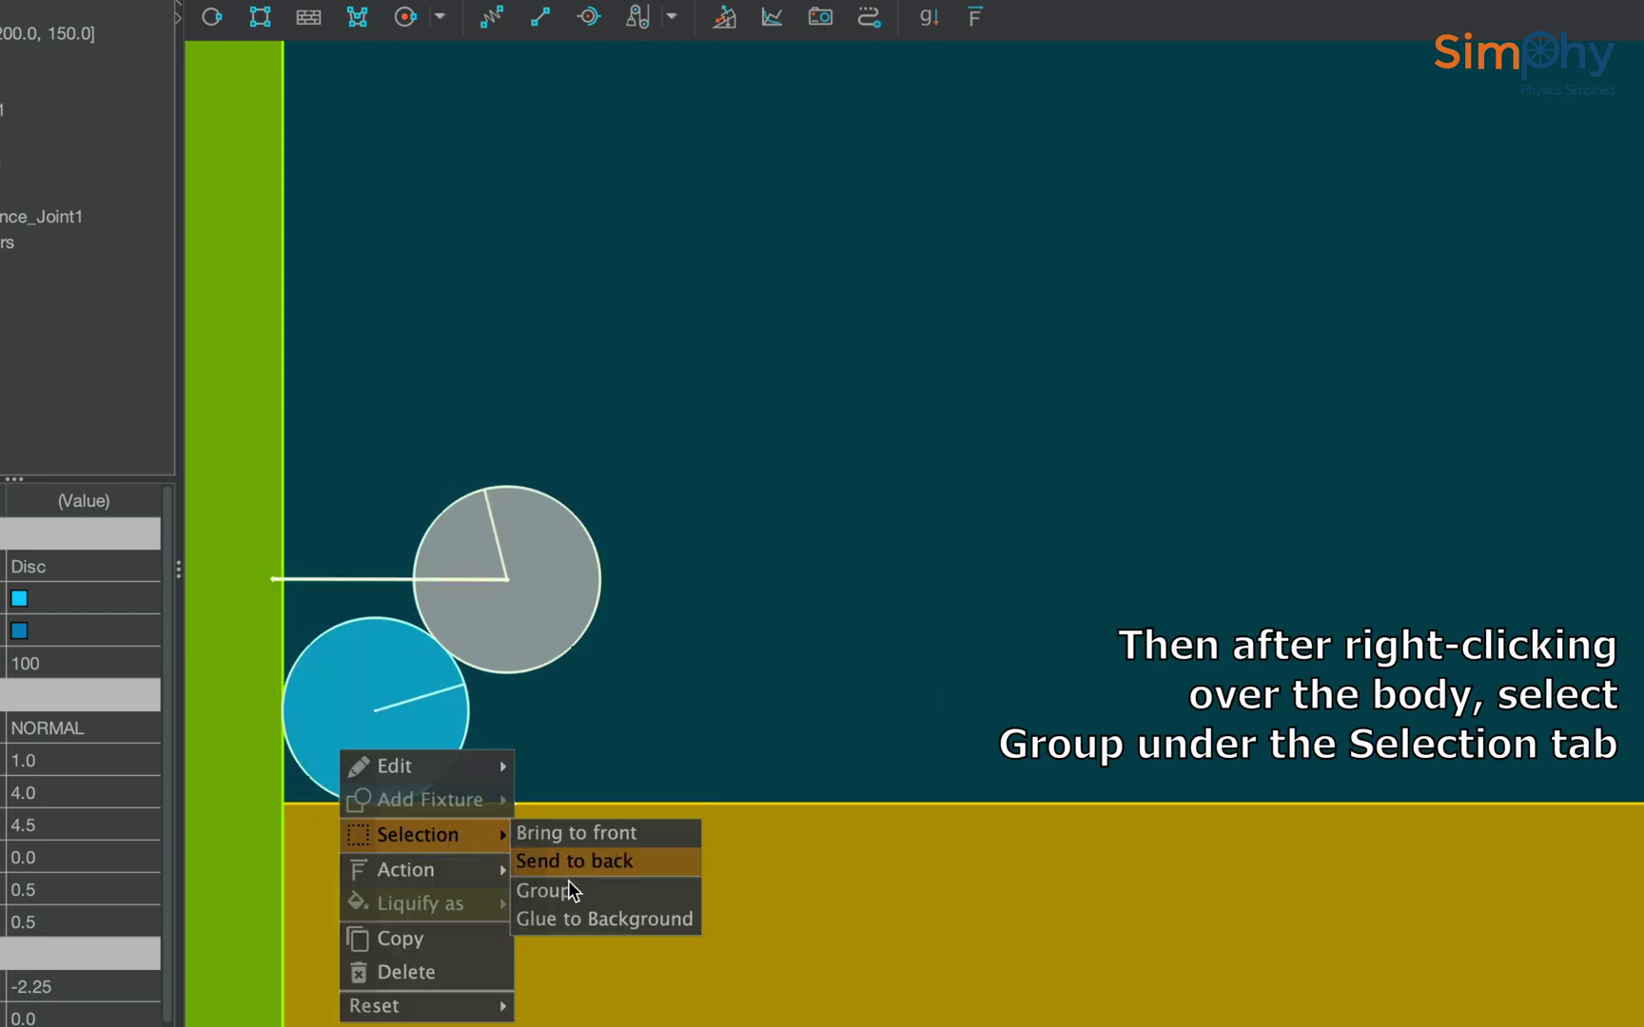
pyautogui.click(553, 891)
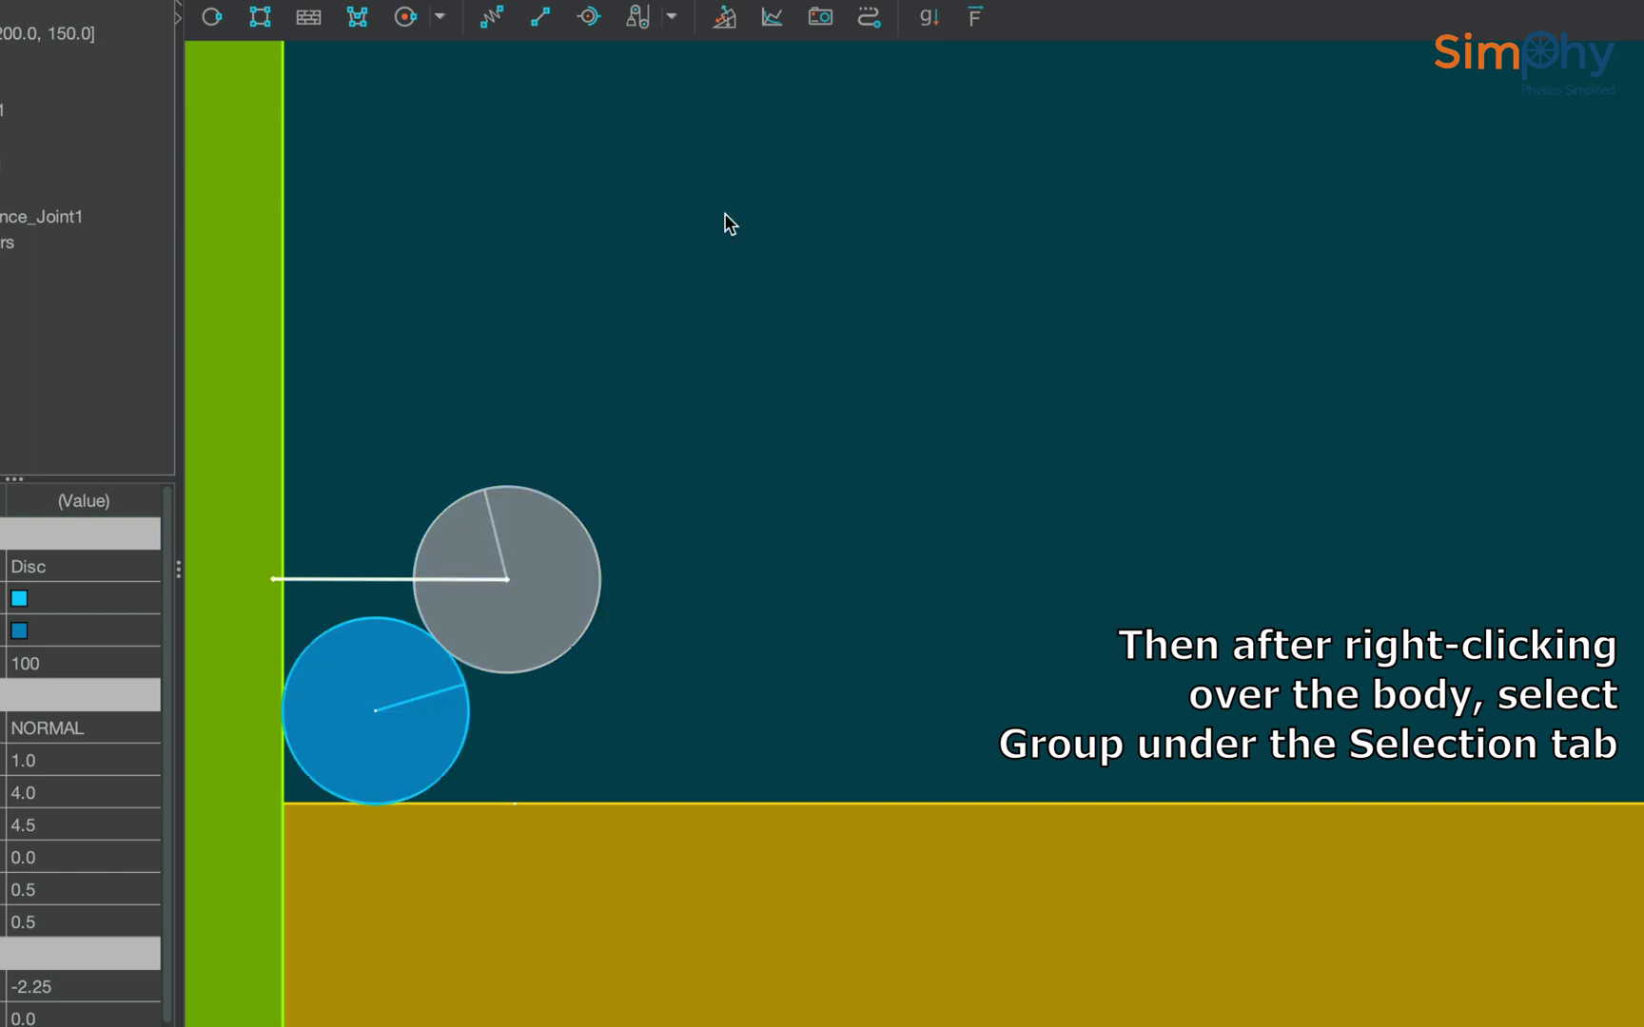
# Attach a free body diagram to the grouped discs, showing normals, tension and weight.
pyautogui.click(726, 19)
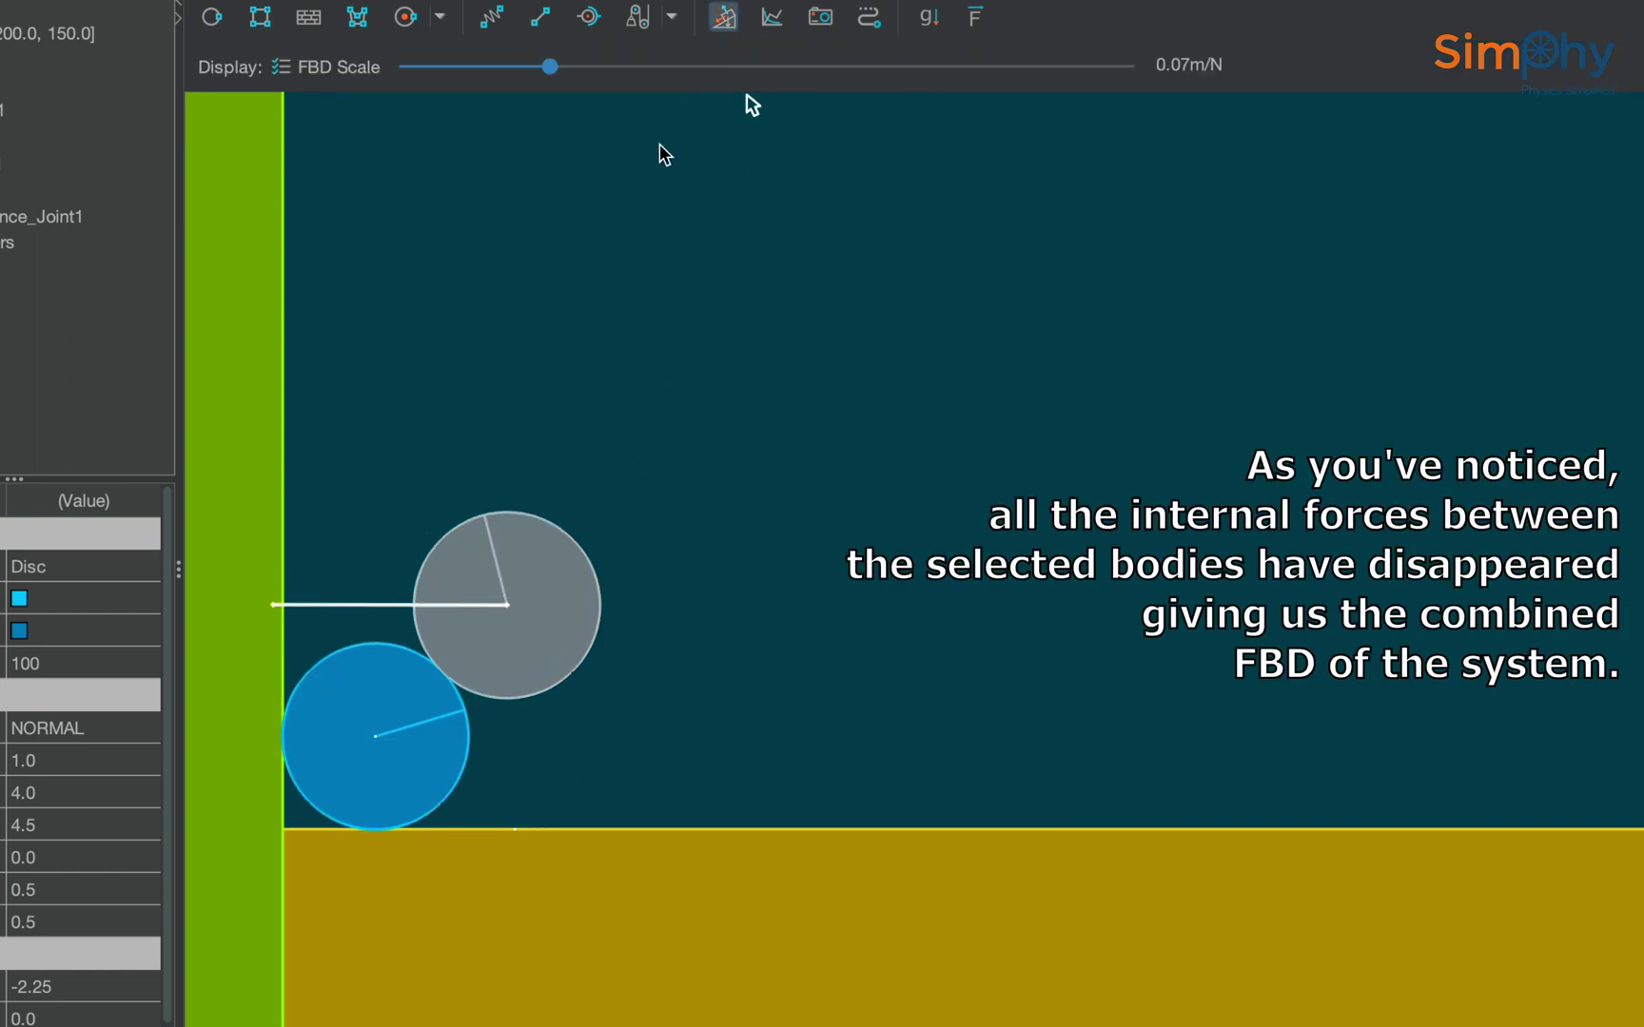
pyautogui.click(508, 557)
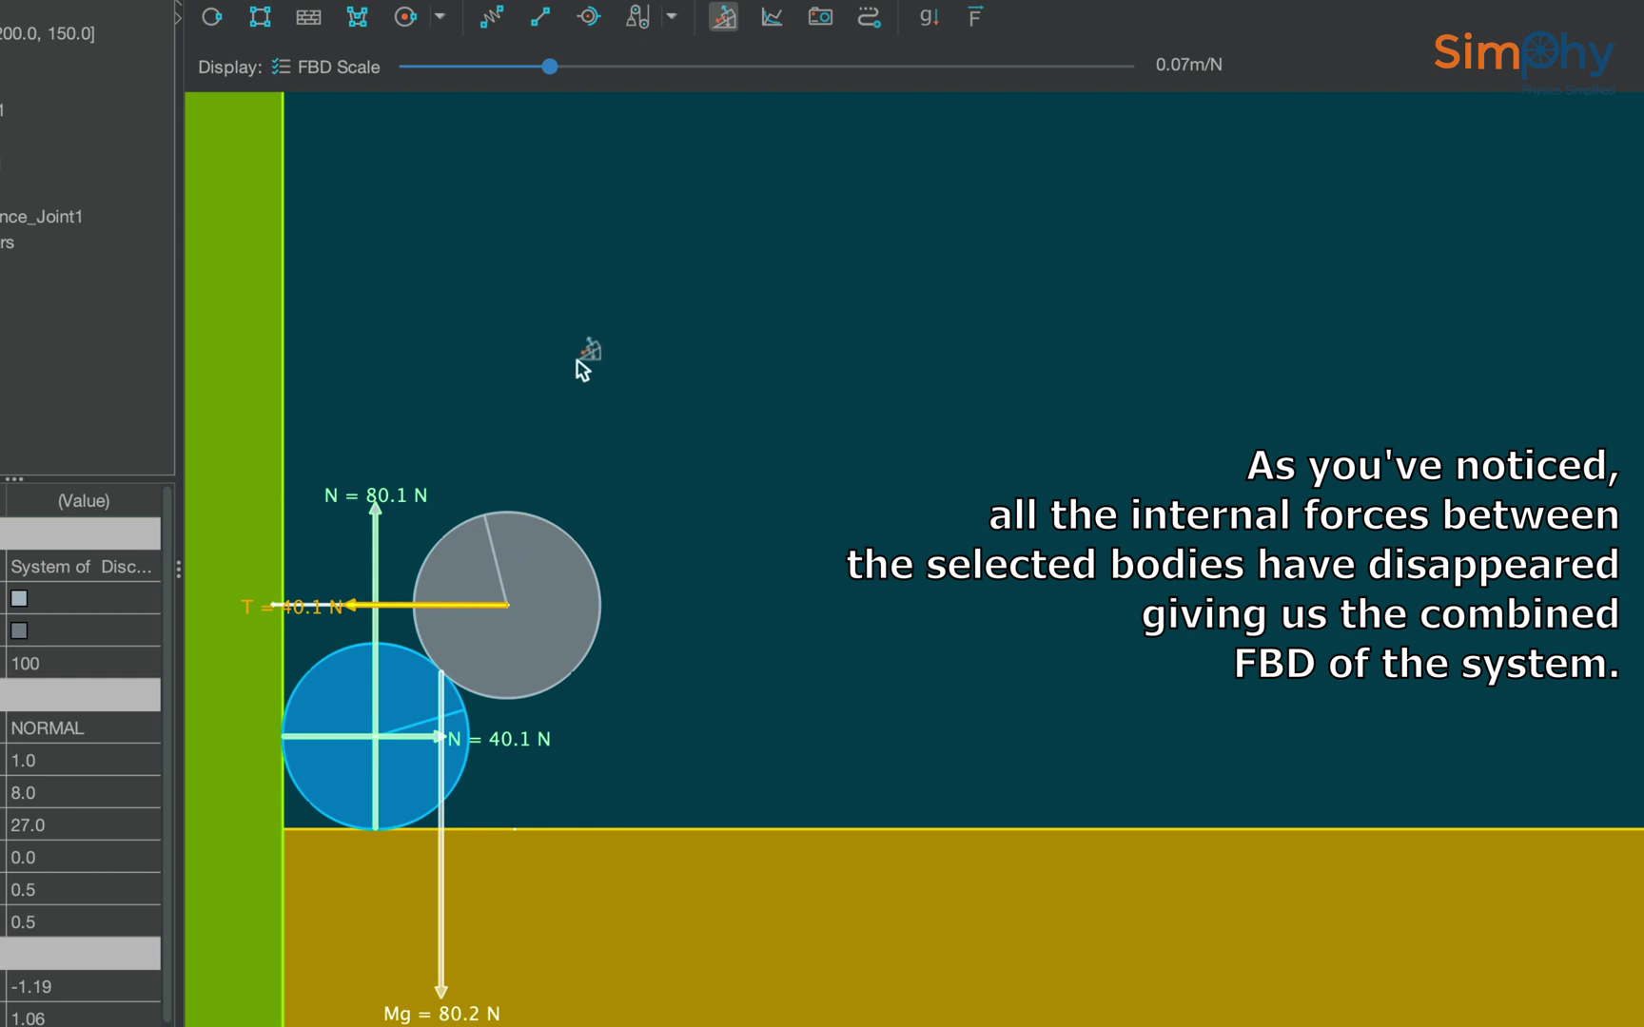